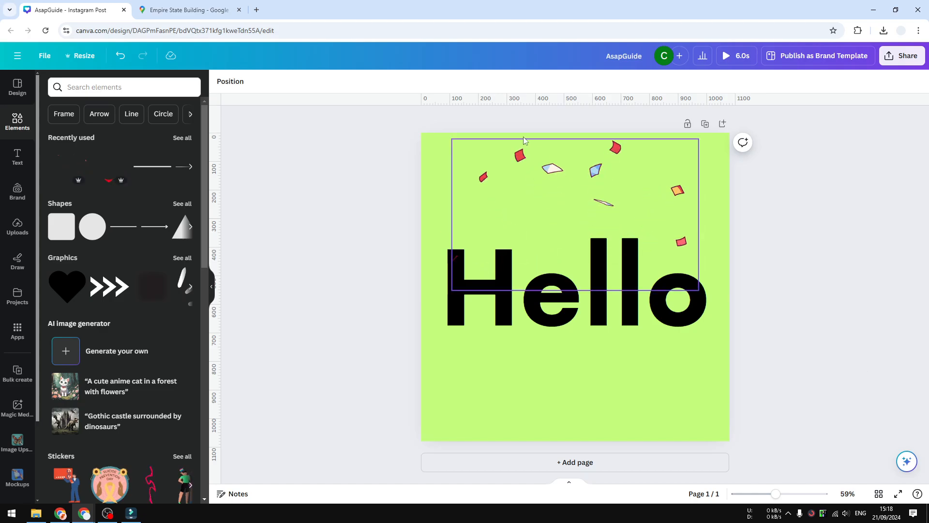
pyautogui.click(187, 10)
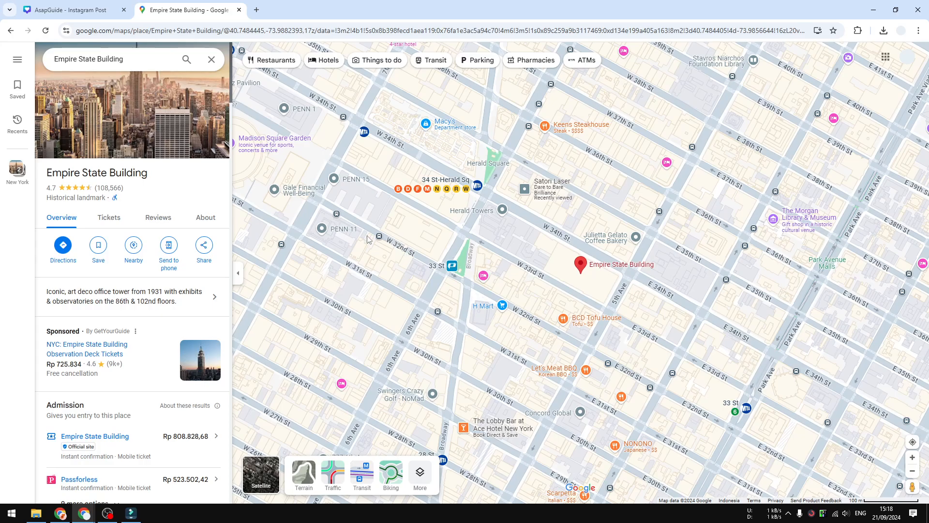
pyautogui.click(73, 10)
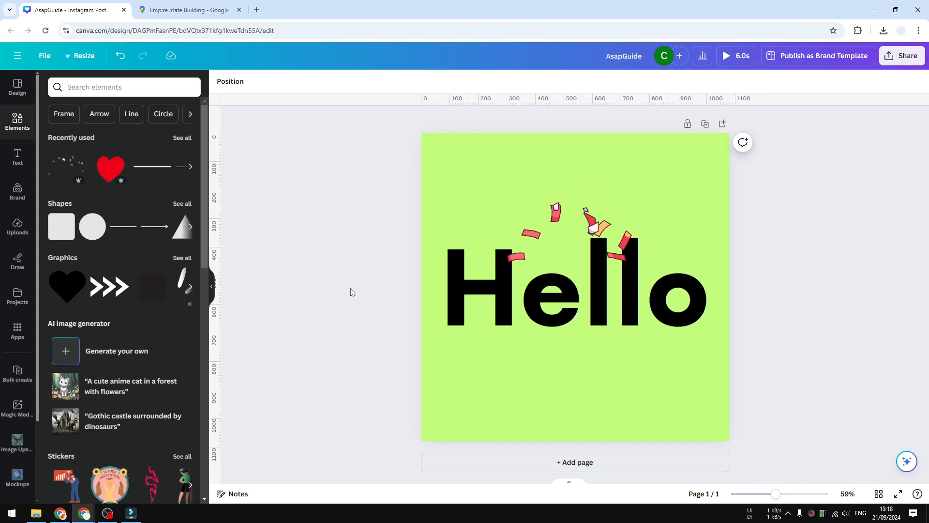
# Find the Embed app by searching the apps for "Embed" and open it
pyautogui.click(18, 331)
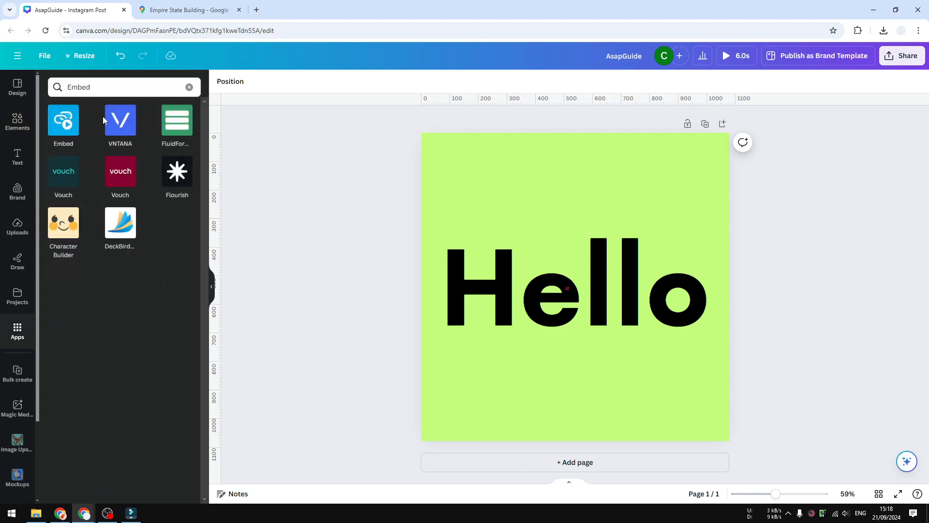
pyautogui.click(102, 87)
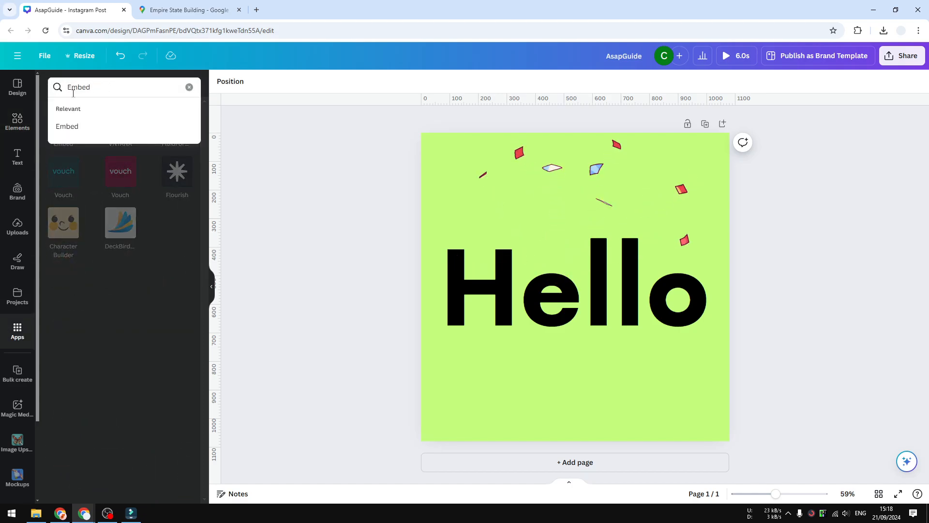
pyautogui.click(85, 127)
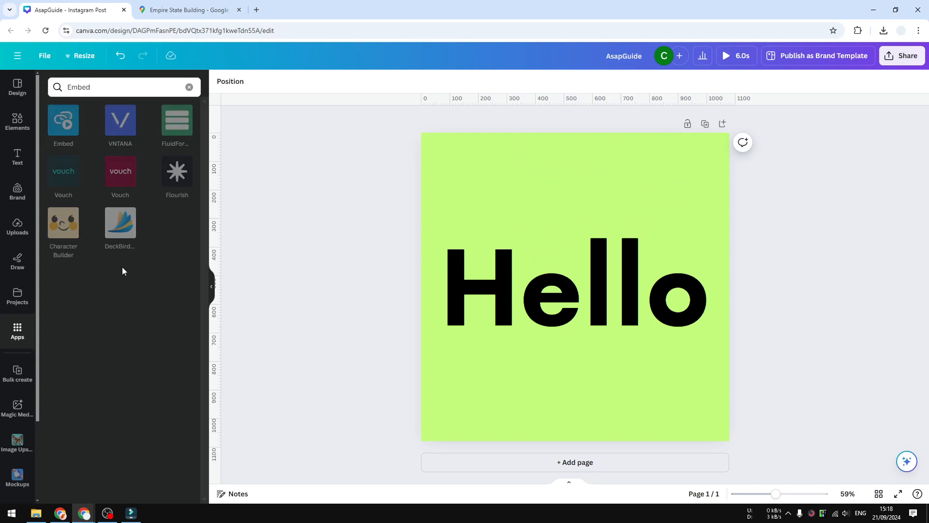
pyautogui.click(68, 135)
pyautogui.click(128, 458)
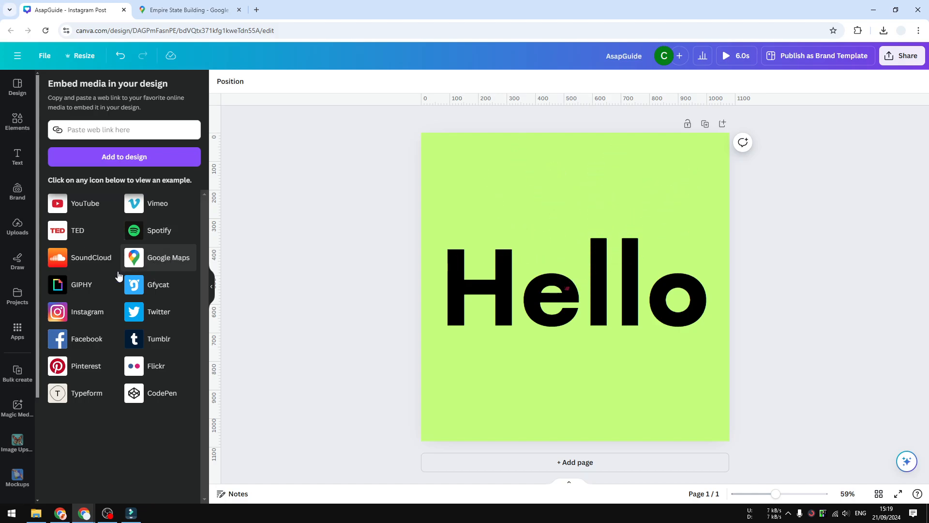
# Search the apps for "Google Maps" and open the Google Maps app
pyautogui.click(18, 330)
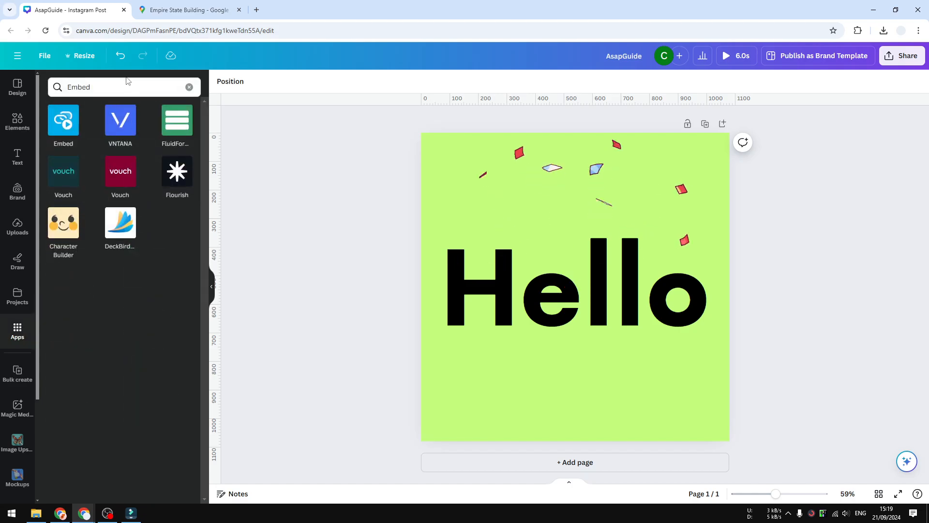
pyautogui.click(52, 87)
pyautogui.write('Google')
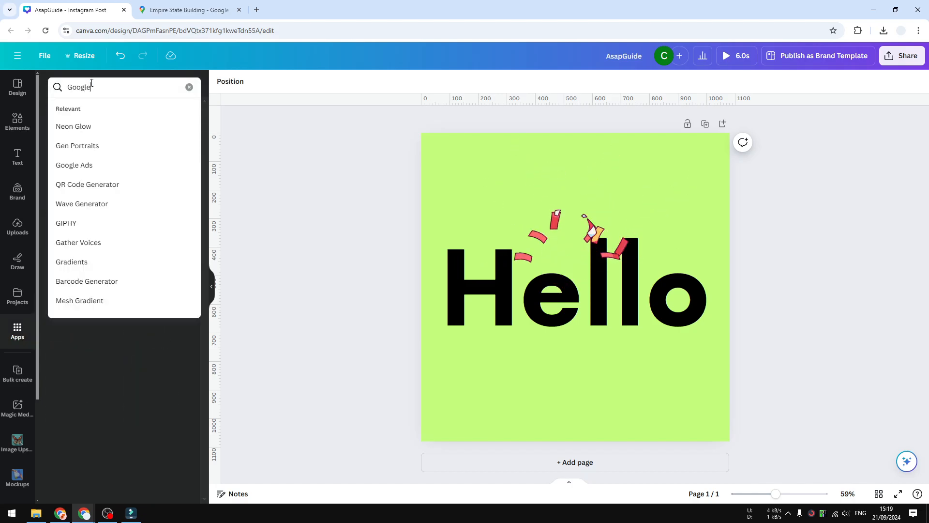
pyautogui.write(' Maps')
pyautogui.press('Return')
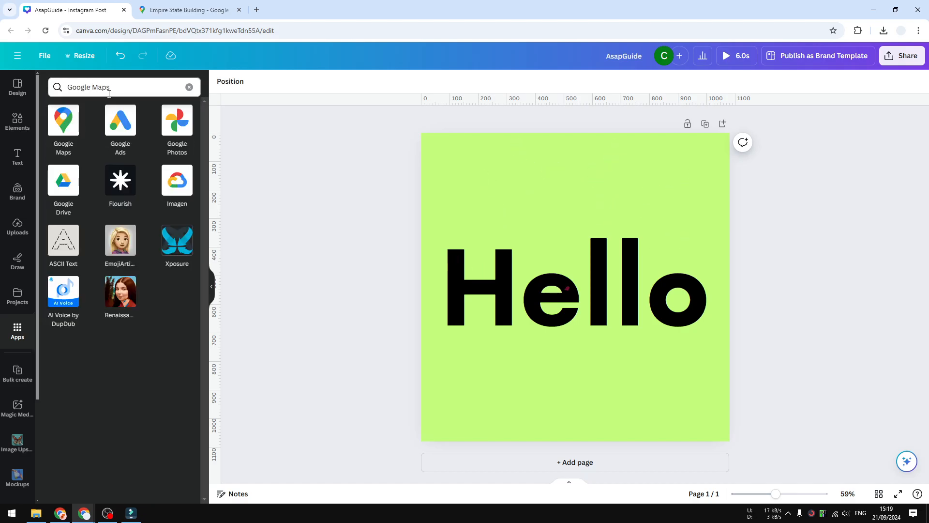
pyautogui.click(69, 145)
# Look through the landmark maps offered in the Google Maps app
pyautogui.scroll(-3, 137, 235)
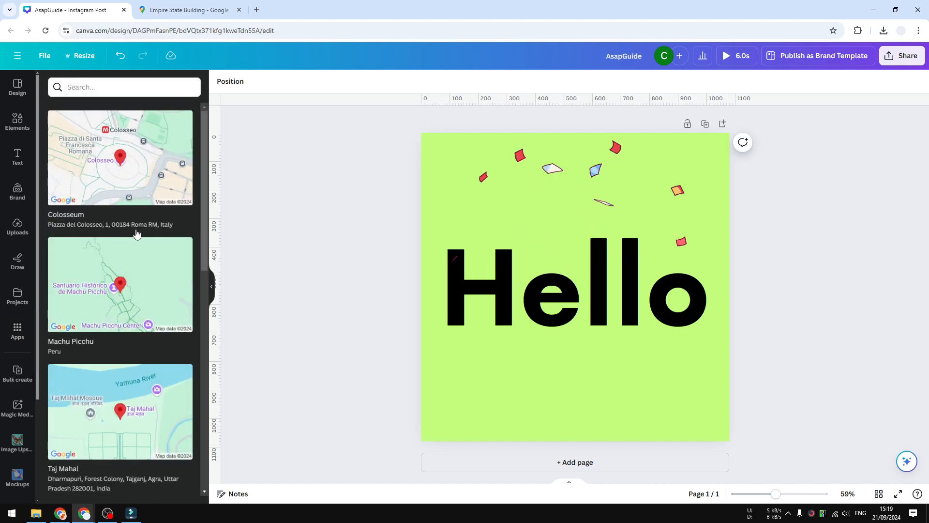
pyautogui.scroll(-3, 121, 238)
pyautogui.scroll(-8, 123, 238)
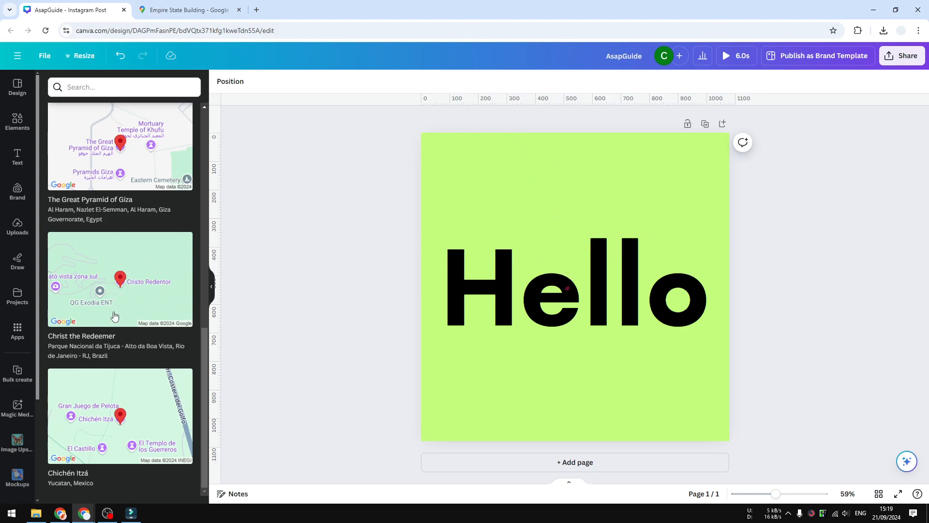
pyautogui.scroll(3, 145, 202)
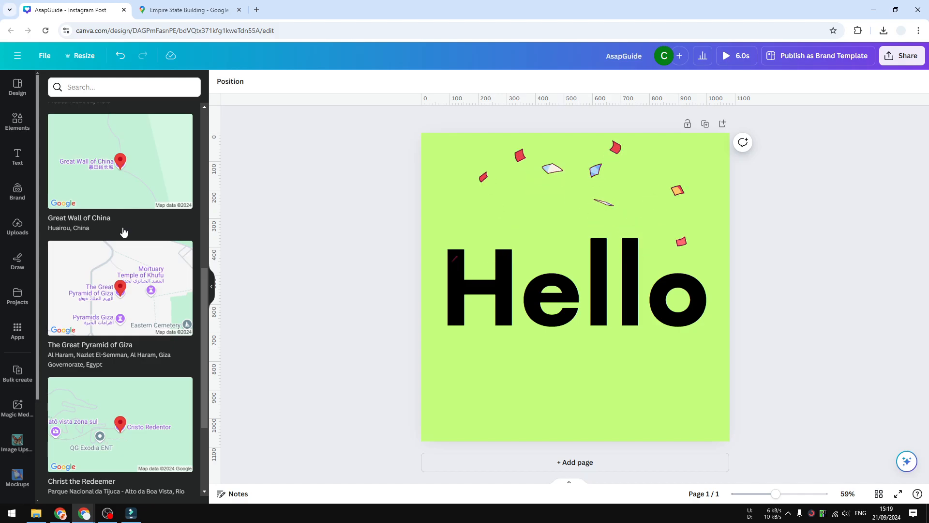
pyautogui.scroll(3, 121, 245)
pyautogui.scroll(1, 121, 247)
pyautogui.scroll(2, 130, 238)
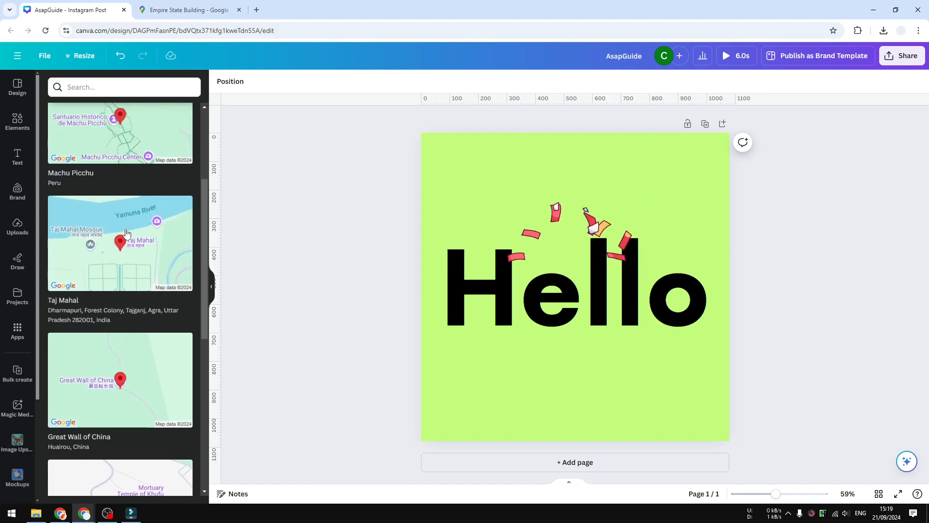
pyautogui.scroll(2, 143, 203)
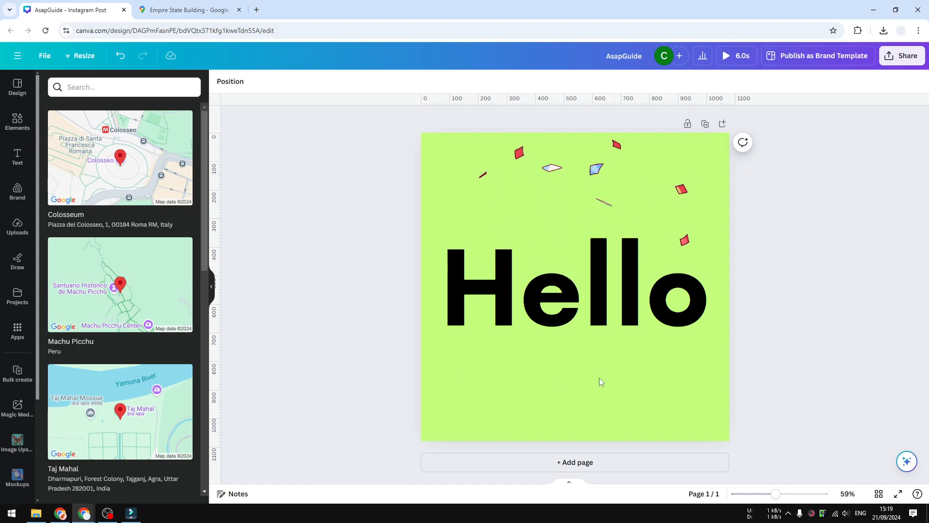
# Add a second page to the design and make its background black
pyautogui.click(583, 462)
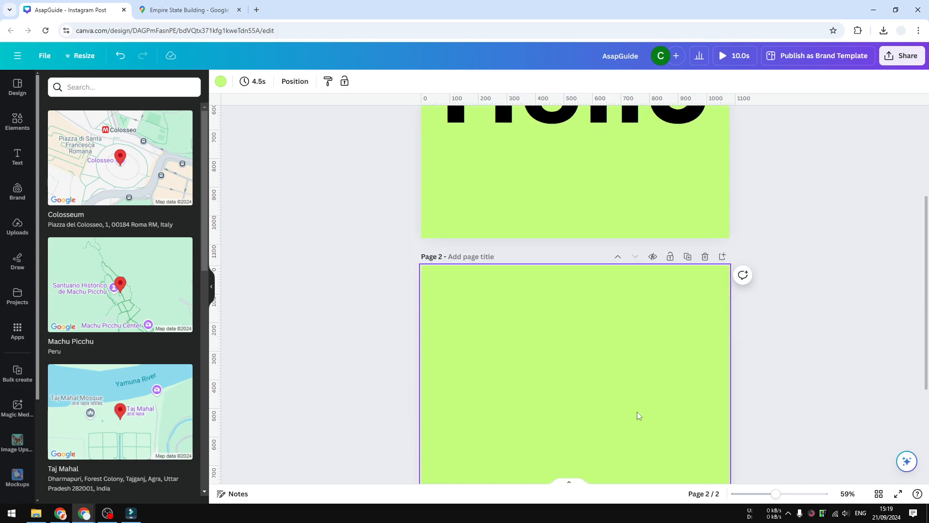
pyautogui.click(221, 83)
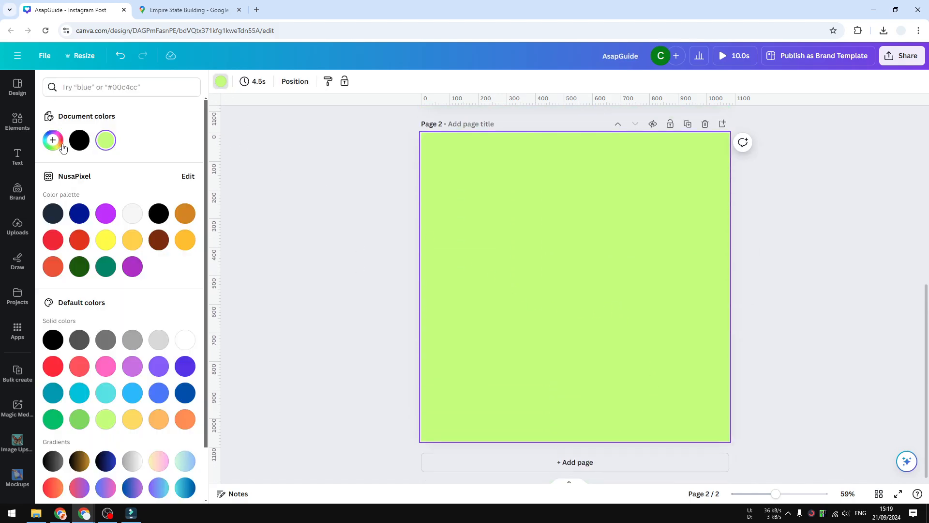
pyautogui.click(79, 140)
pyautogui.click(319, 197)
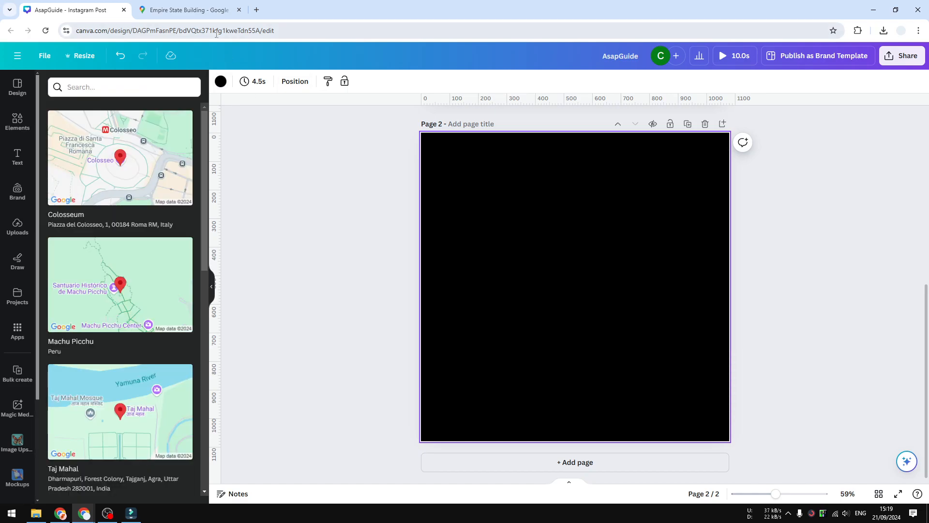
pyautogui.click(17, 119)
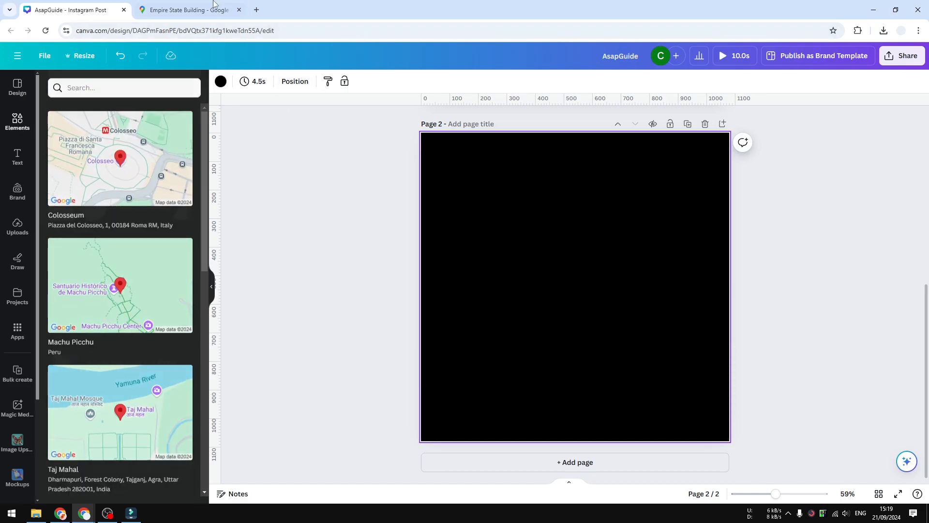
pyautogui.click(177, 10)
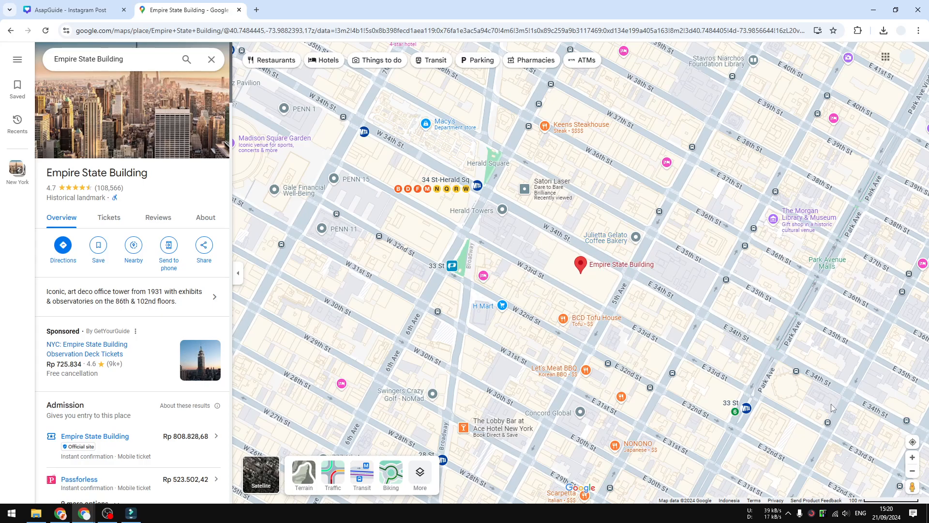
pyautogui.click(72, 10)
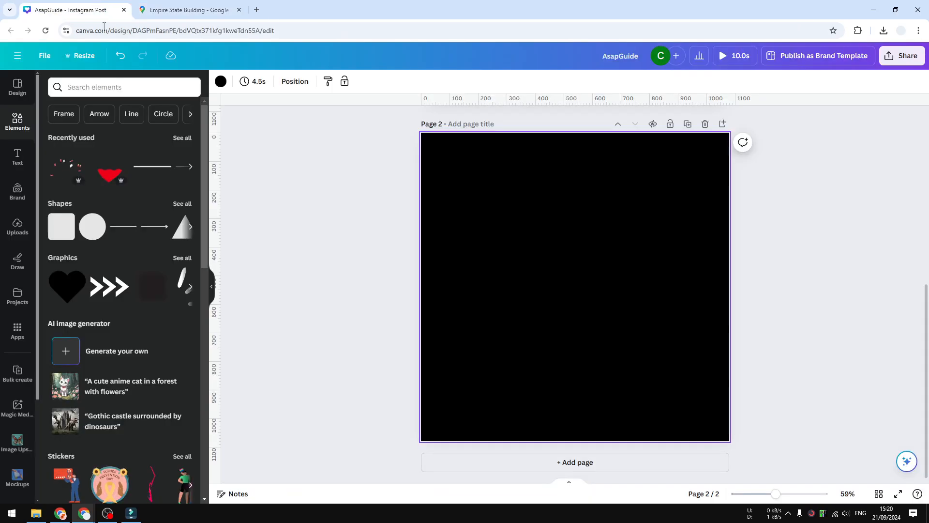
# Switch to Google Maps and capture a rectangular screenshot of the map area around the Empire State Building marker
pyautogui.click(173, 6)
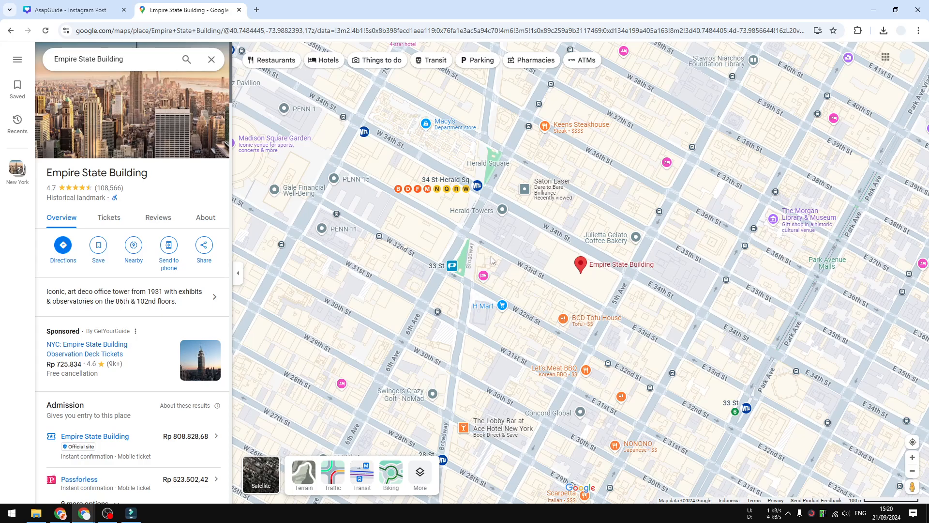
pyautogui.press('super+shift+s')
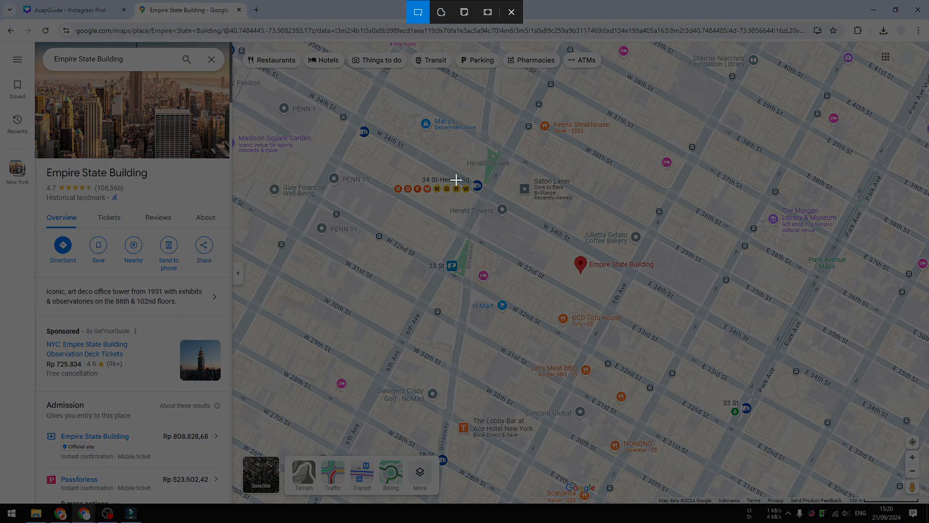
pyautogui.moveTo(442, 162); pyautogui.dragTo(742, 364)
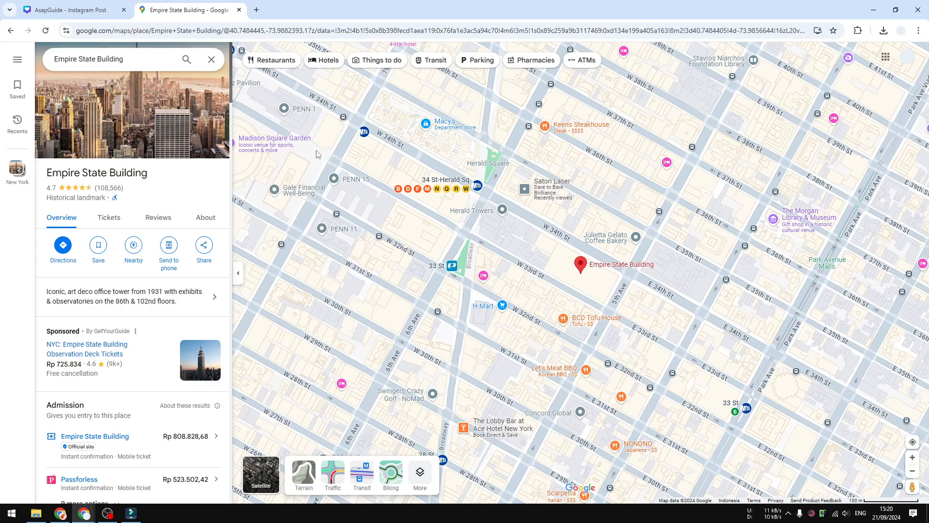
# Return to Canva, paste the map screenshot onto page 2, enlarge it to about 850 px wide and centre it on the page
pyautogui.click(72, 9)
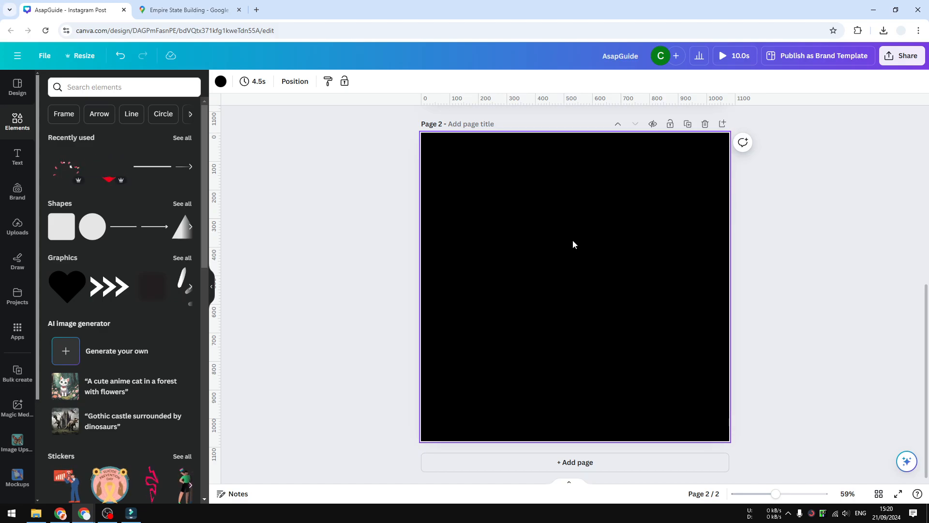
pyautogui.hotkey('ctrl', 'v')
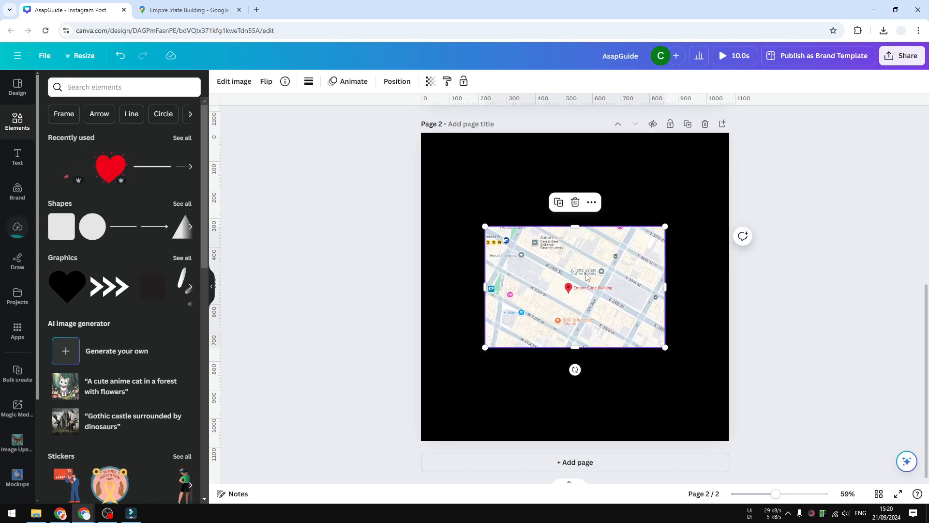
pyautogui.moveTo(663, 348); pyautogui.dragTo(706, 373)
pyautogui.moveTo(648, 314); pyautogui.dragTo(629, 301)
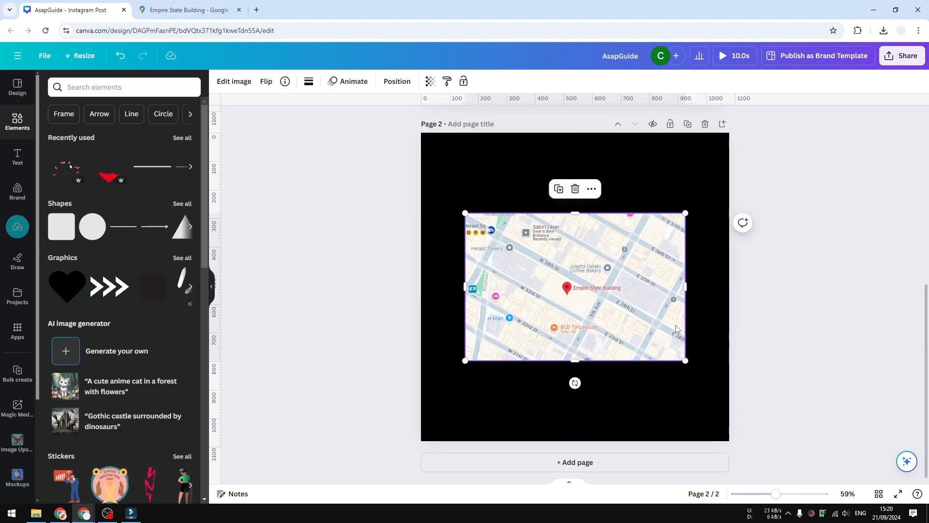
pyautogui.moveTo(686, 361); pyautogui.dragTo(706, 376)
pyautogui.moveTo(654, 303); pyautogui.dragTo(643, 297)
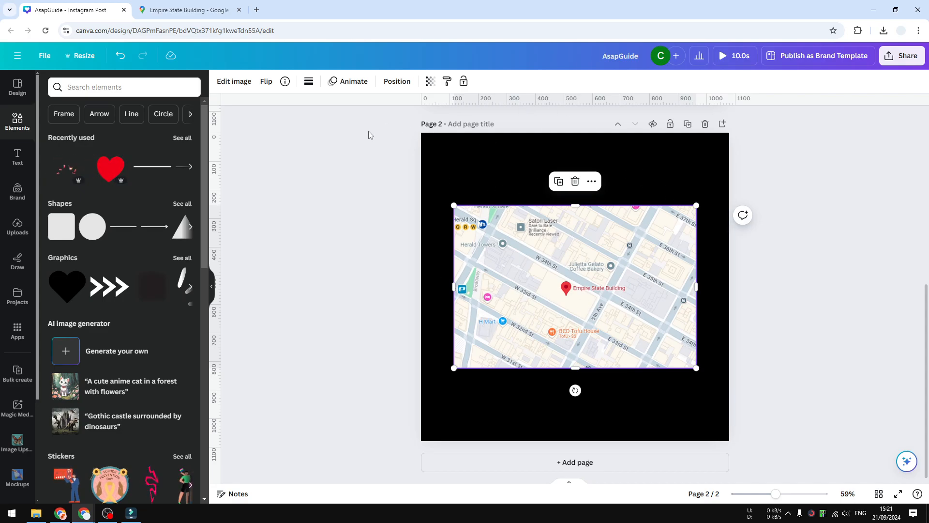
# Switch to Google Maps and copy the share link of the Empire State Building
pyautogui.click(192, 6)
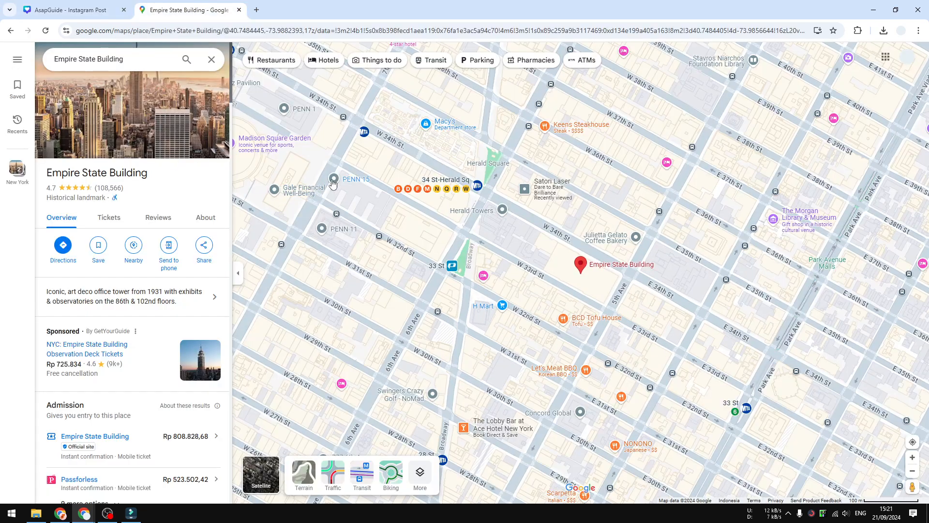
pyautogui.click(204, 246)
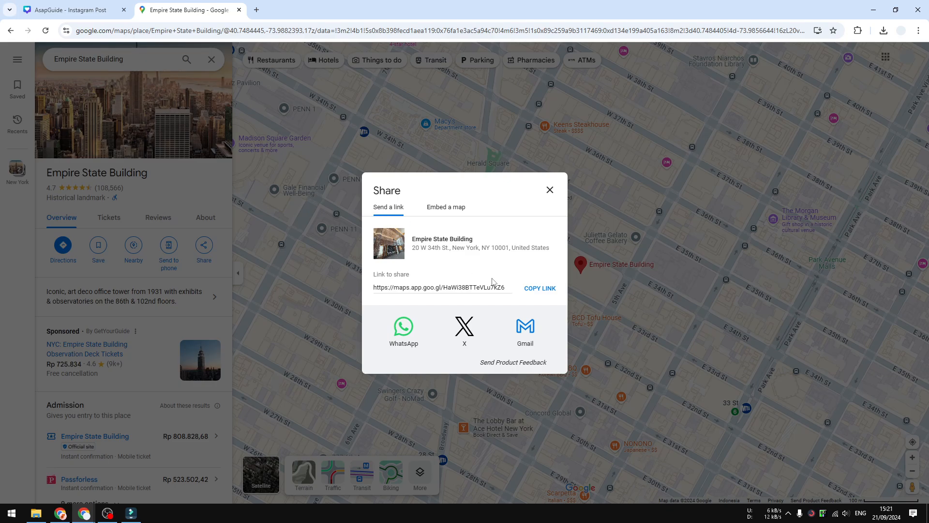
pyautogui.click(538, 294)
# Back in Canva, attach the copied Google Maps link to the map image on page 2 and check it on the image
pyautogui.click(119, 5)
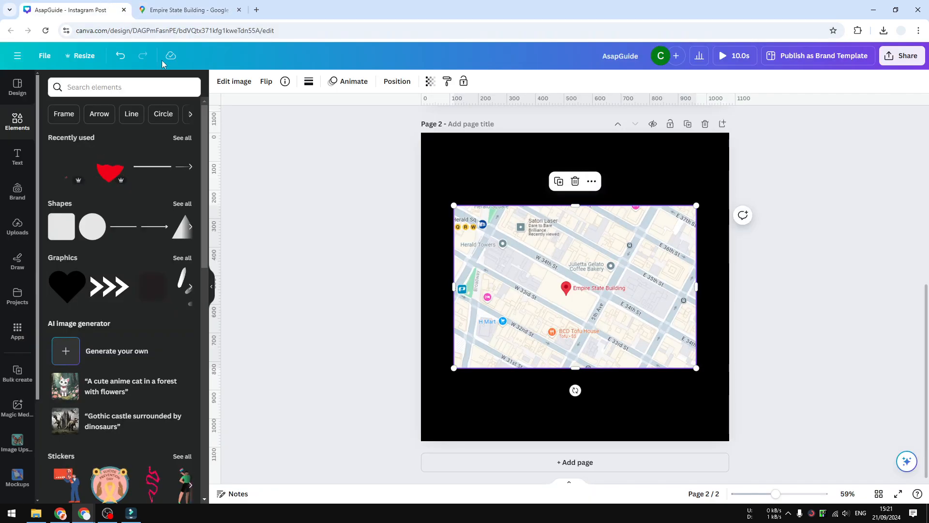
pyautogui.rightClick(622, 220)
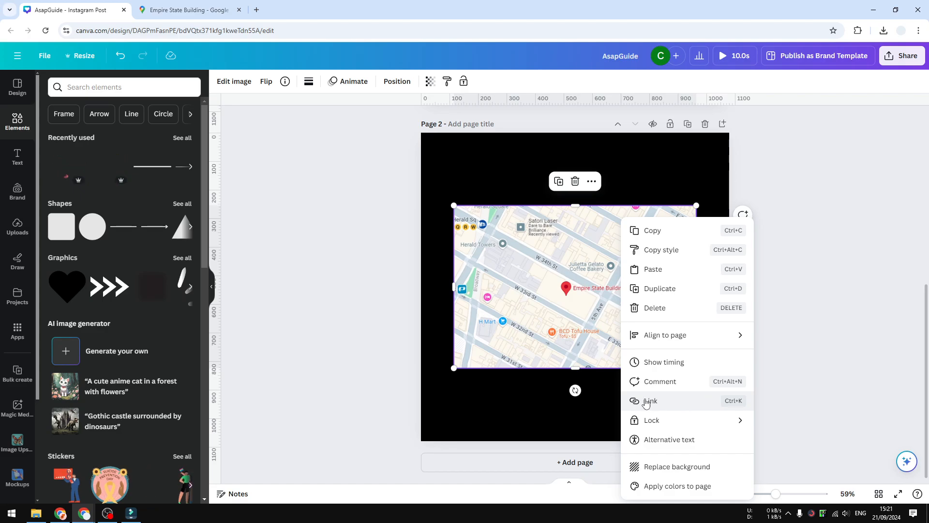
pyautogui.click(660, 406)
pyautogui.rightClick(660, 249)
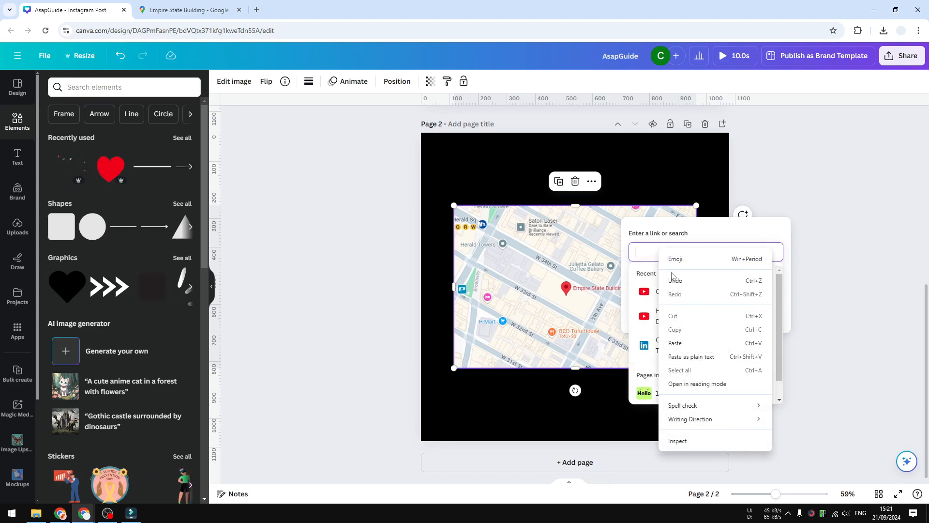
pyautogui.click(668, 341)
pyautogui.click(750, 318)
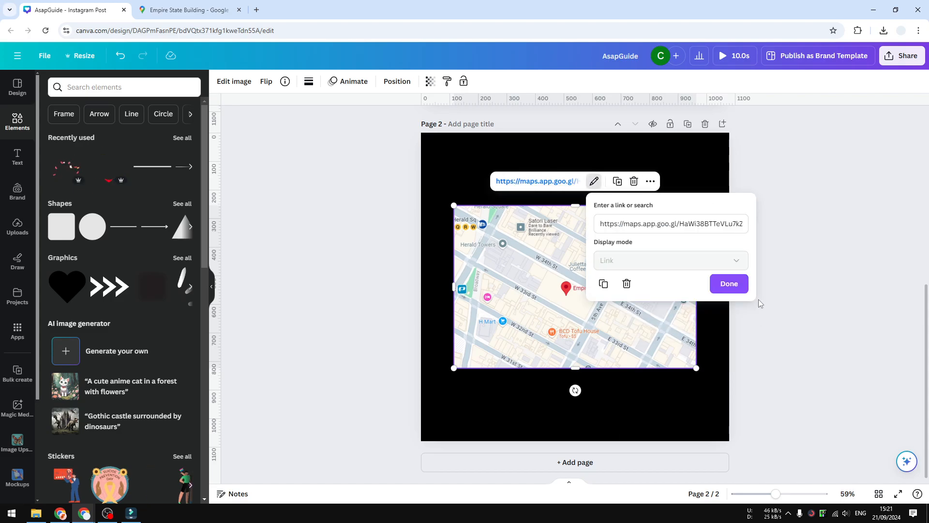
pyautogui.click(719, 290)
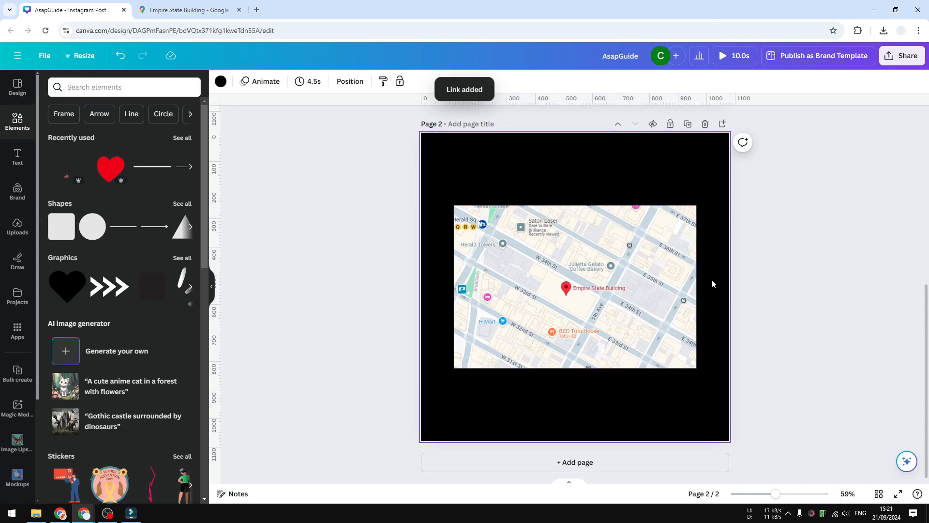
pyautogui.click(621, 274)
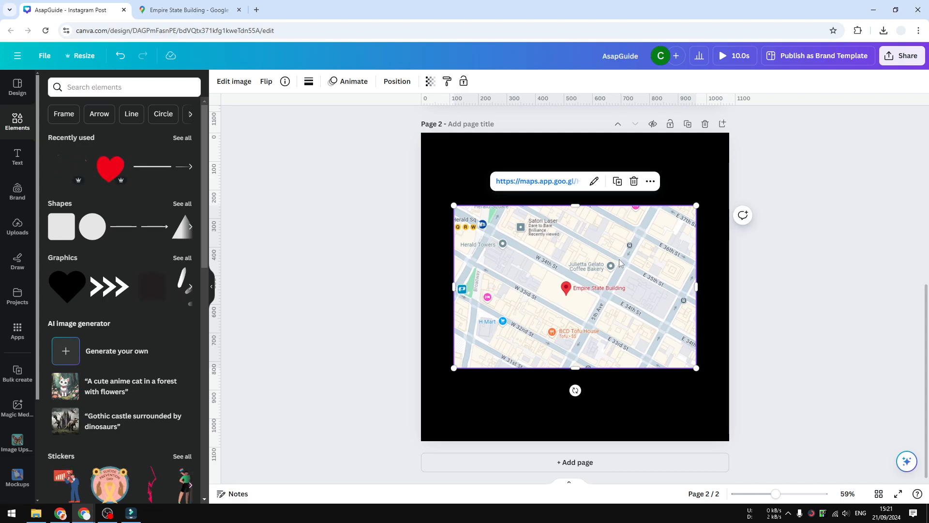
pyautogui.click(709, 270)
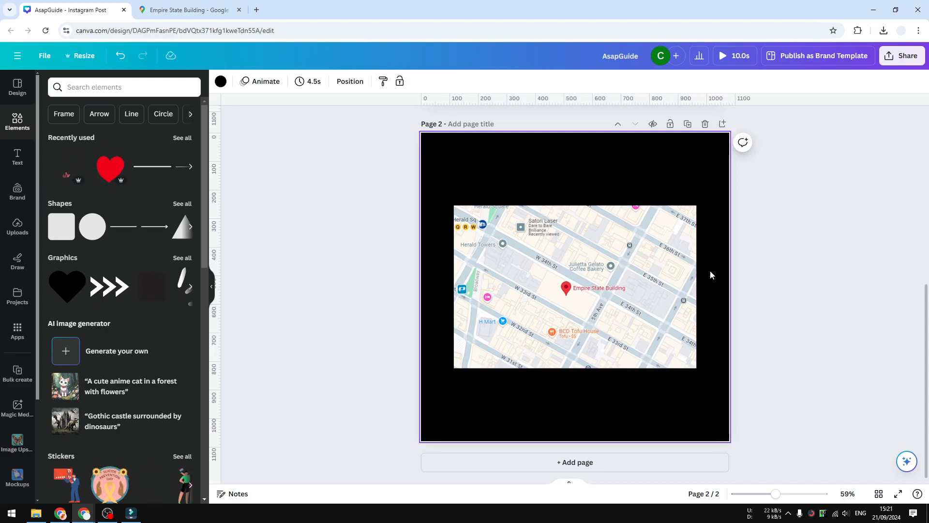